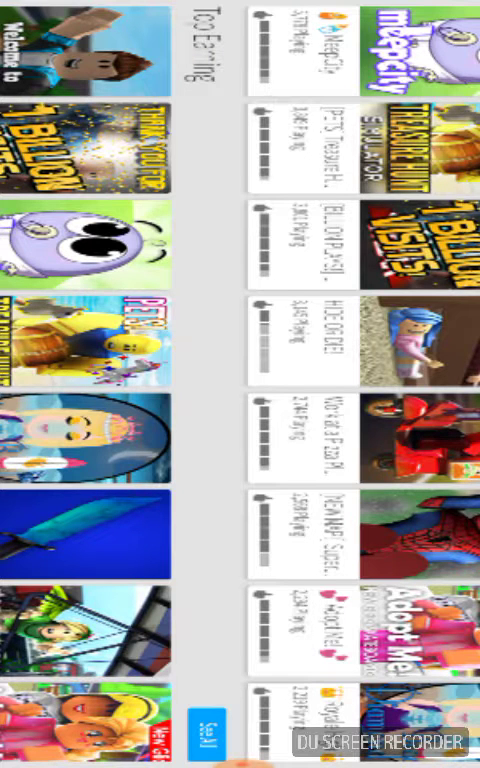
# - Launch Welcome to Bloxburg and wait until the avatar appears on the lawn by the mailbox
pyautogui.click(420, 50)
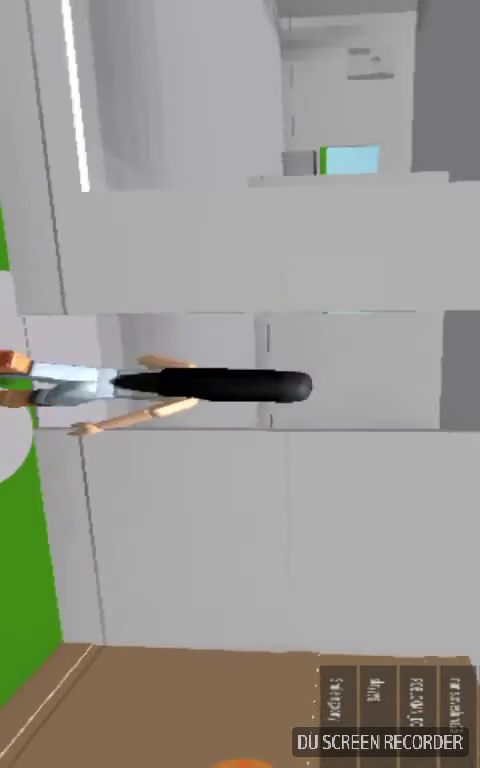
# - Open the grey house's front door with E and walk into the white hallway
pyautogui.press('e')
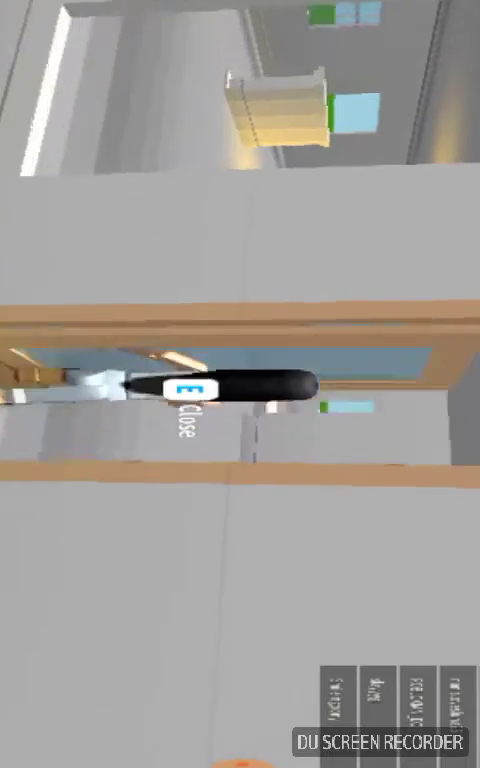